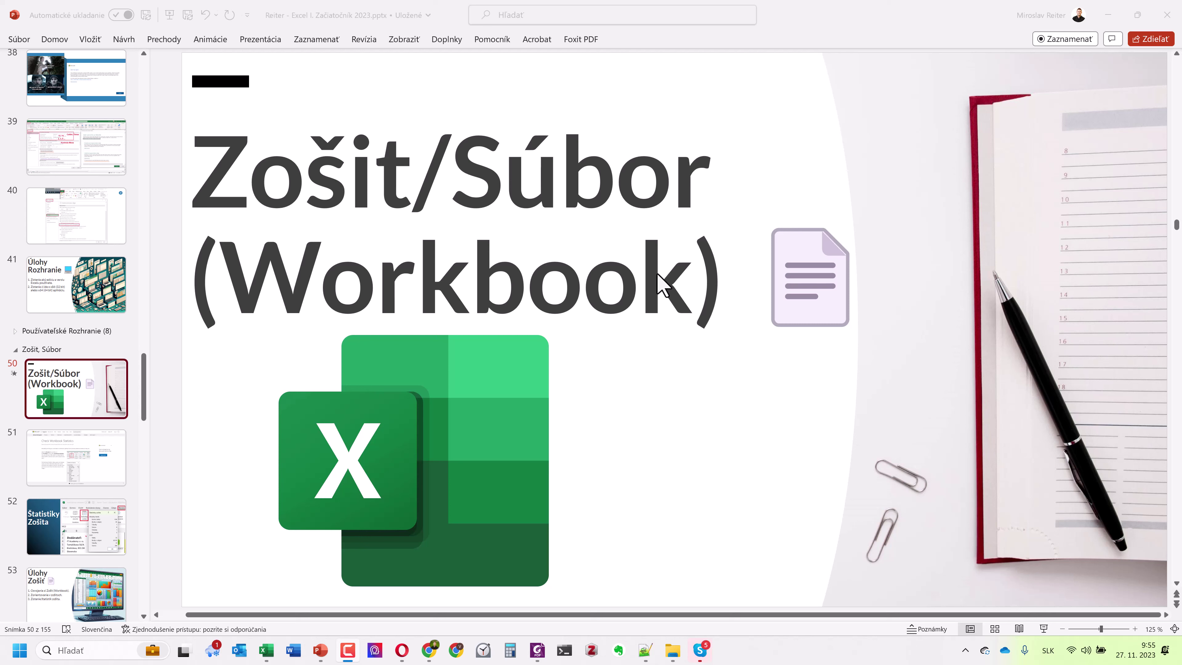
Step: Bring the PowerPoint presentation into focus on slide 50, 'Zošit/Súbor (Workbook)'
click(54, 462)
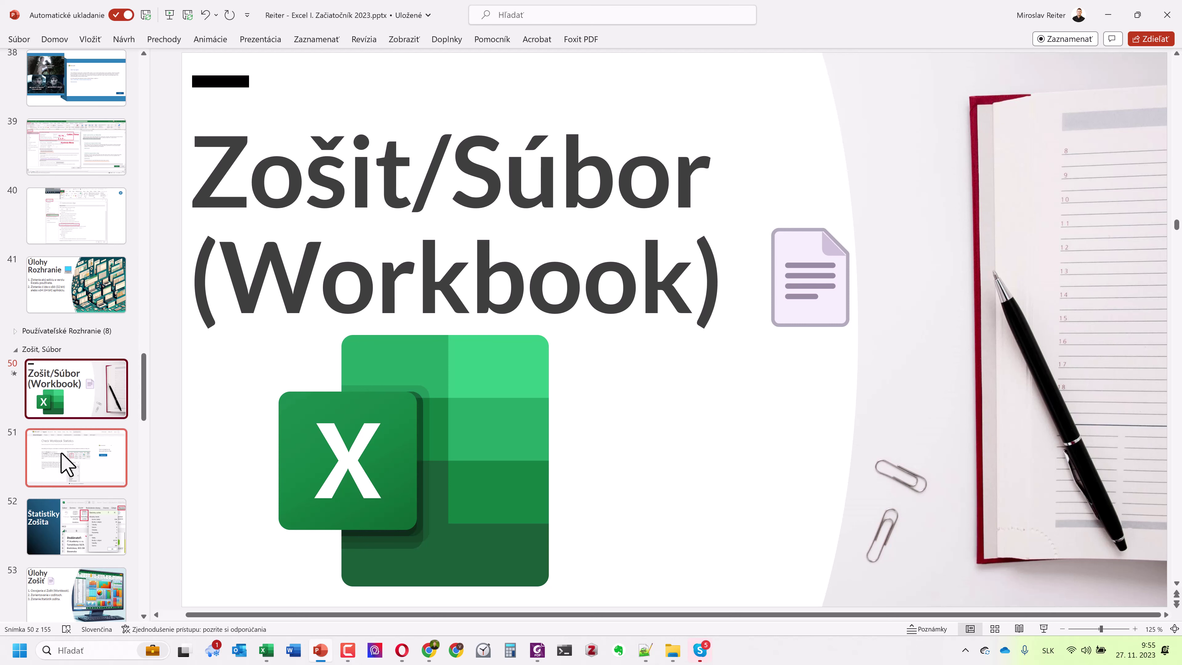
Step: View slides 51 and 52 on workbook statistics, then switch to the Excel course workbook
click(56, 462)
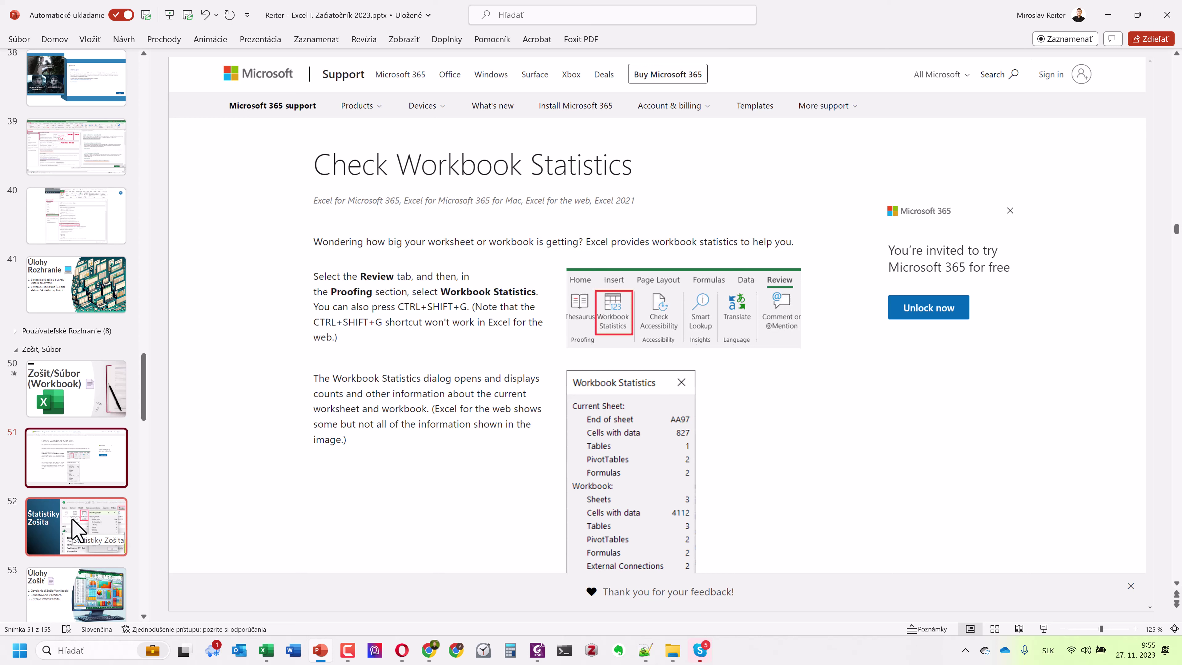
click(74, 524)
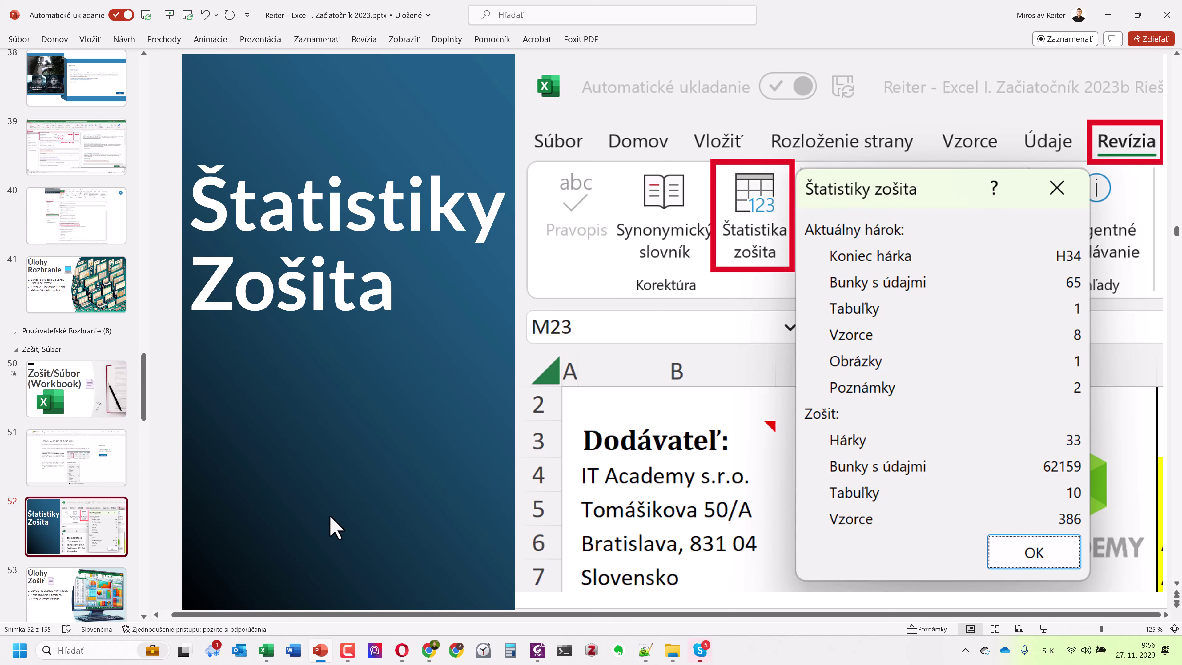
click(266, 651)
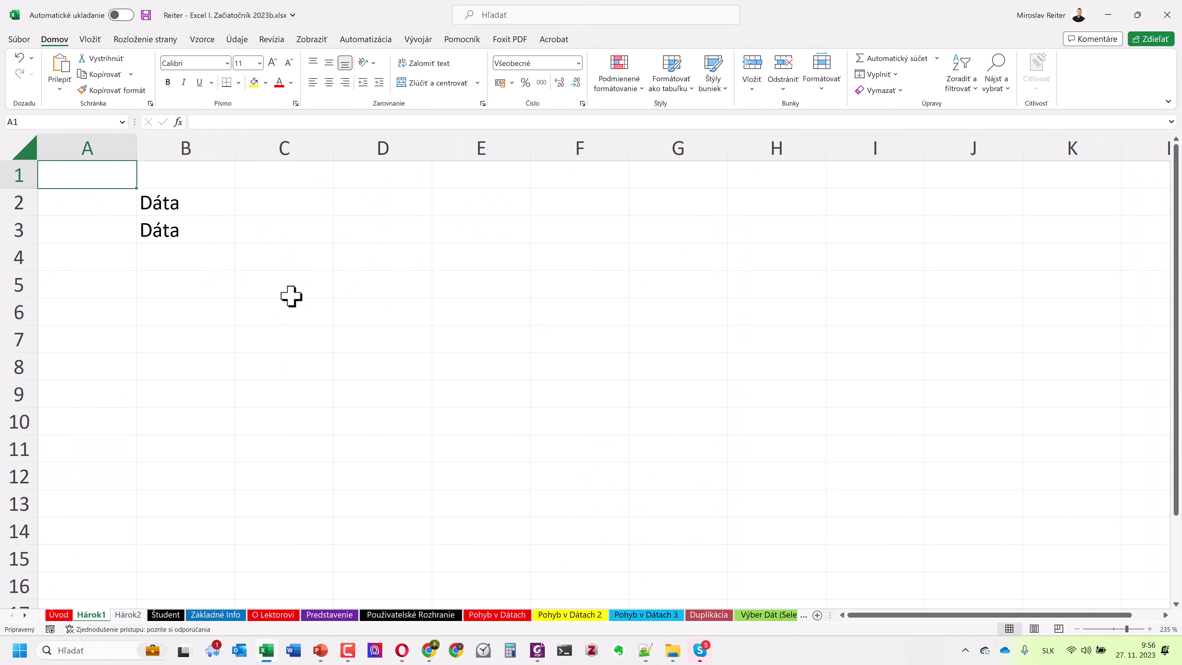
Step: Check Hárok1's Workbook Statistics from Revízia (28 sheets, 158623 data cells, 8 formulas), then close them
click(274, 42)
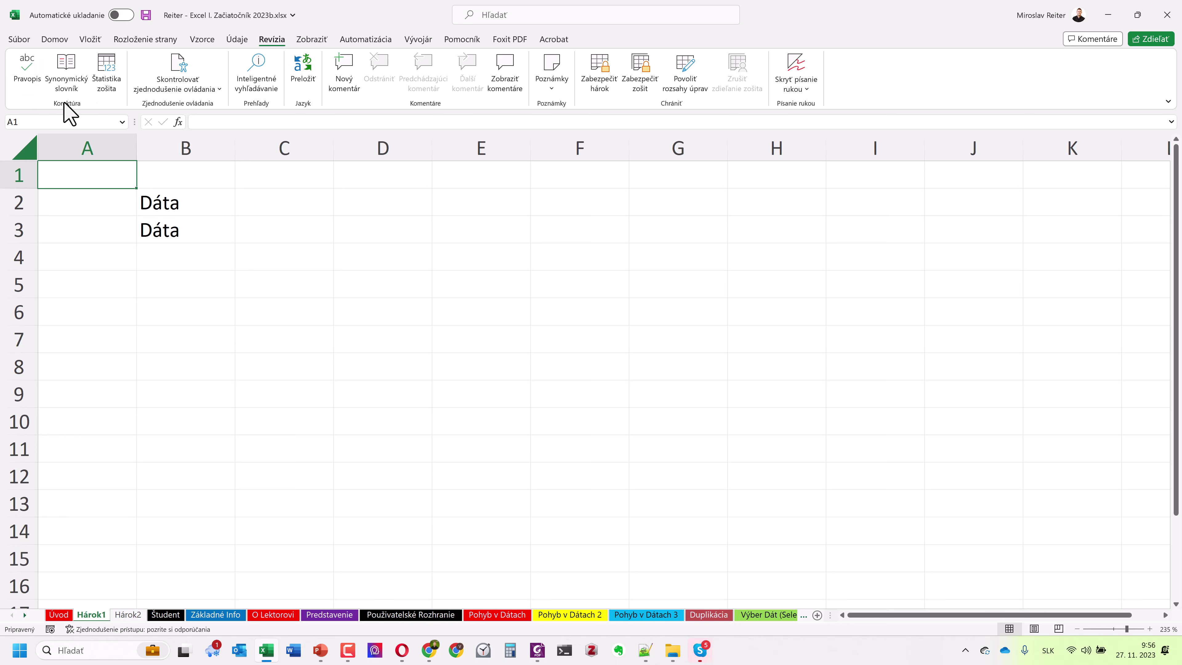
click(109, 71)
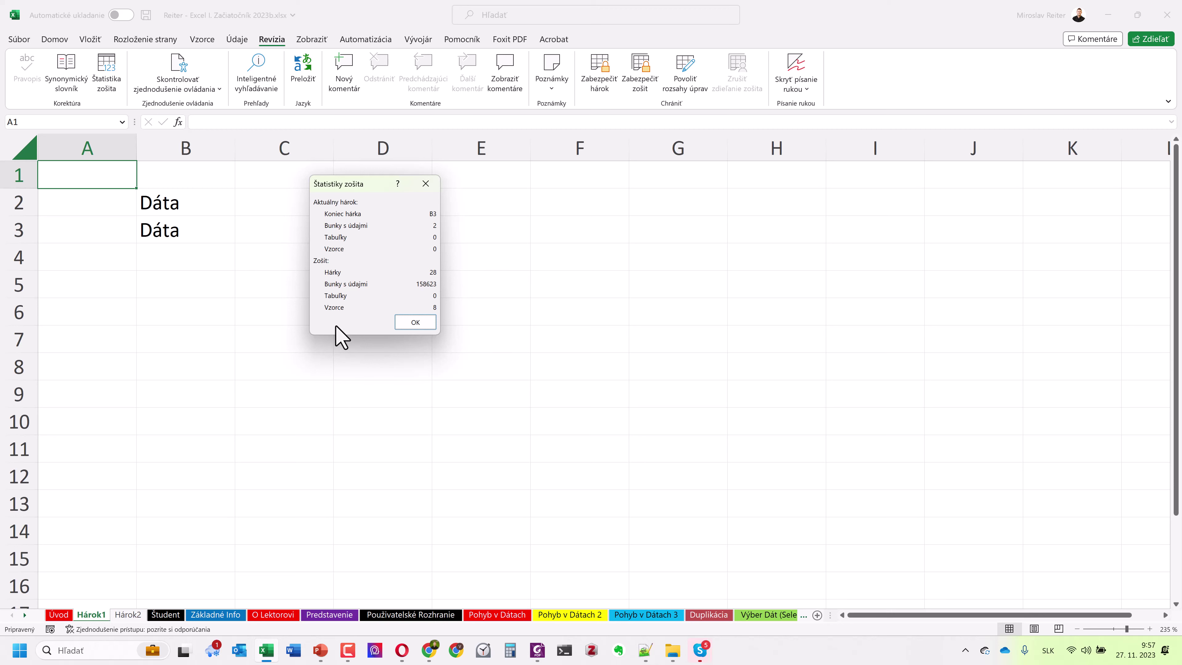
click(416, 322)
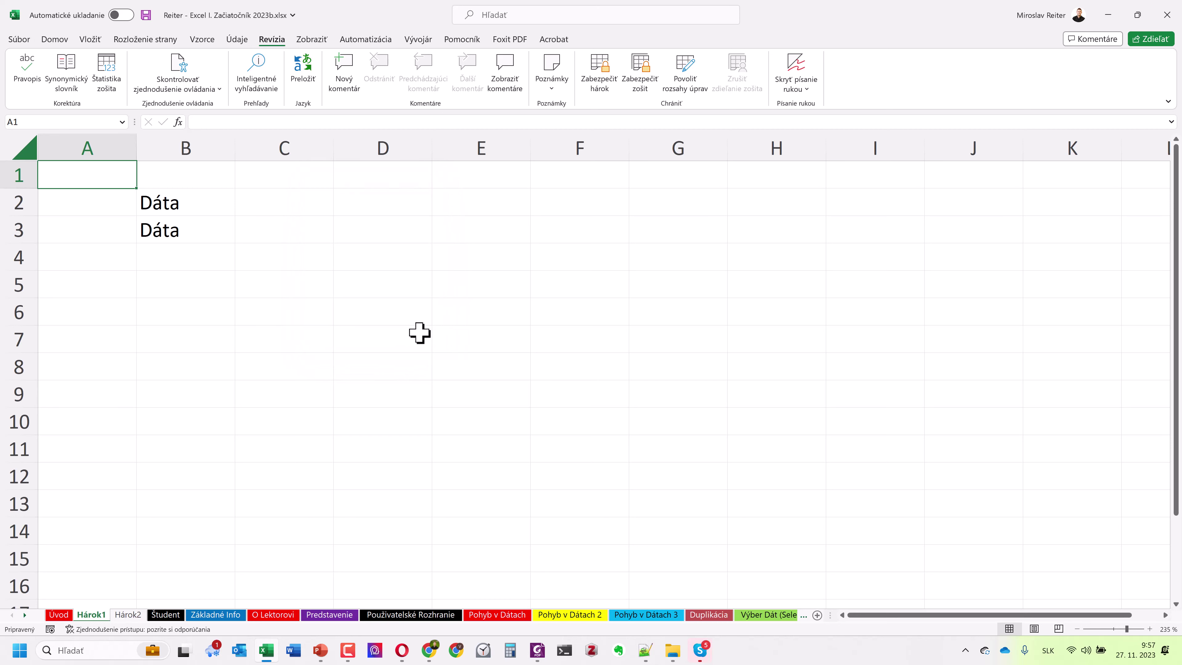
Step: Check the Úvod sheet's Workbook Statistics, then return to the PowerPoint deck on slide 52
click(61, 616)
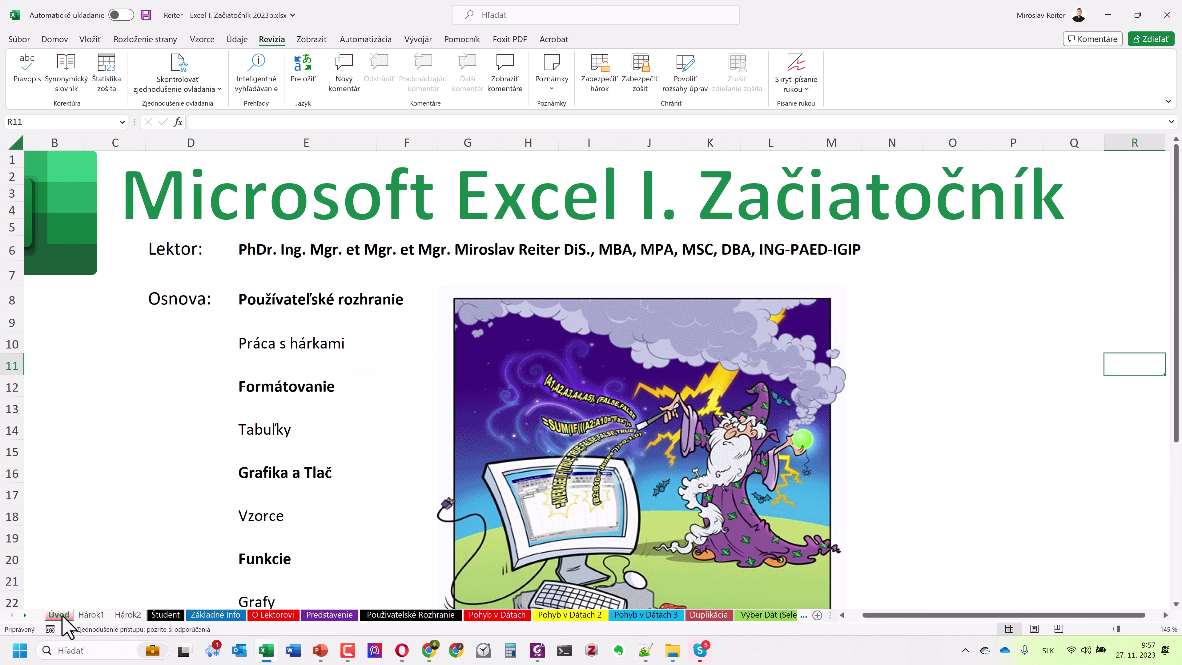
click(107, 72)
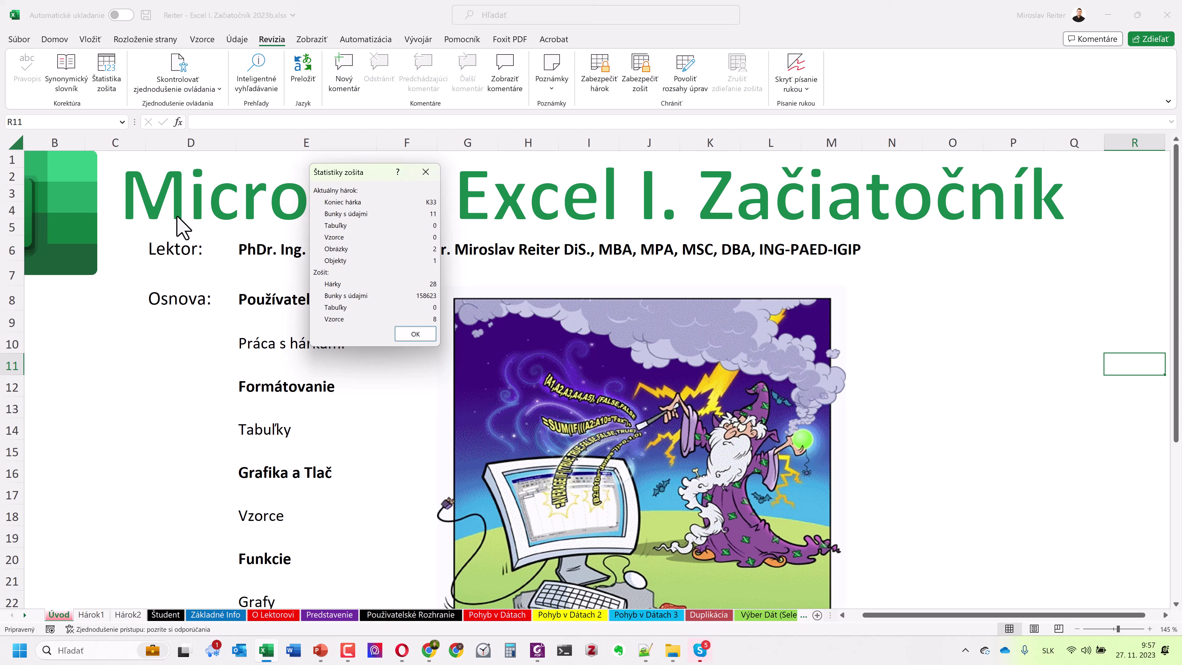
click(418, 334)
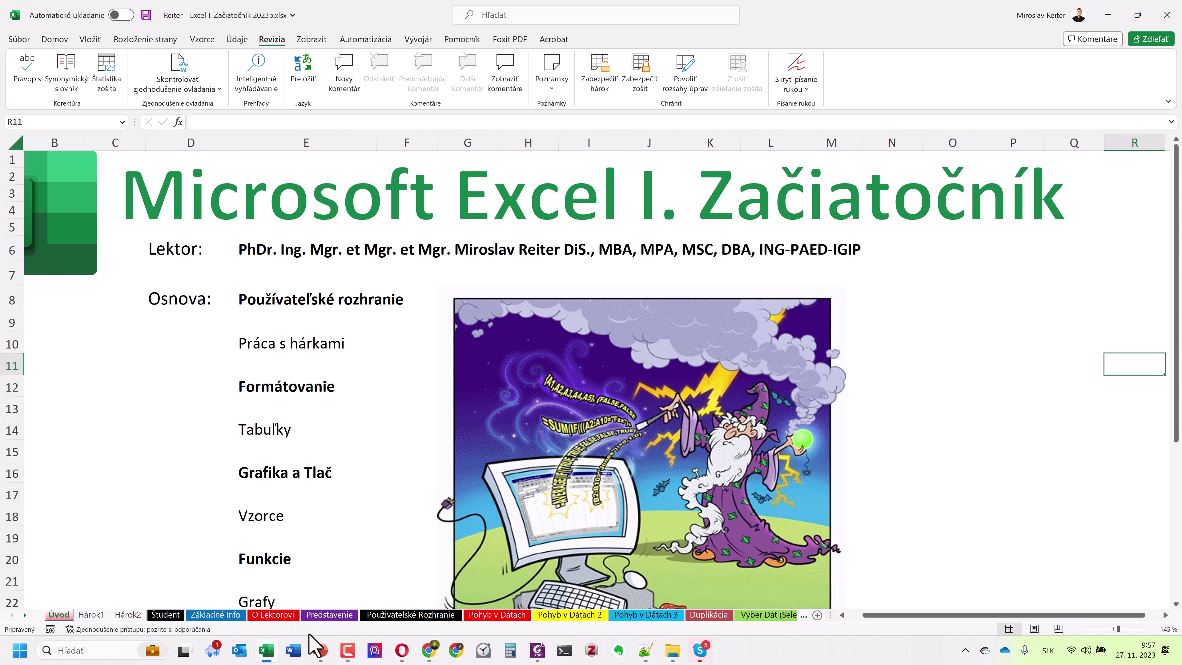
click(320, 650)
Step: Show slide 53, 'Úlohy Zošit', listing the three workbook tasks
scroll(70, 489, down, 2)
scroll(58, 471, down, 1)
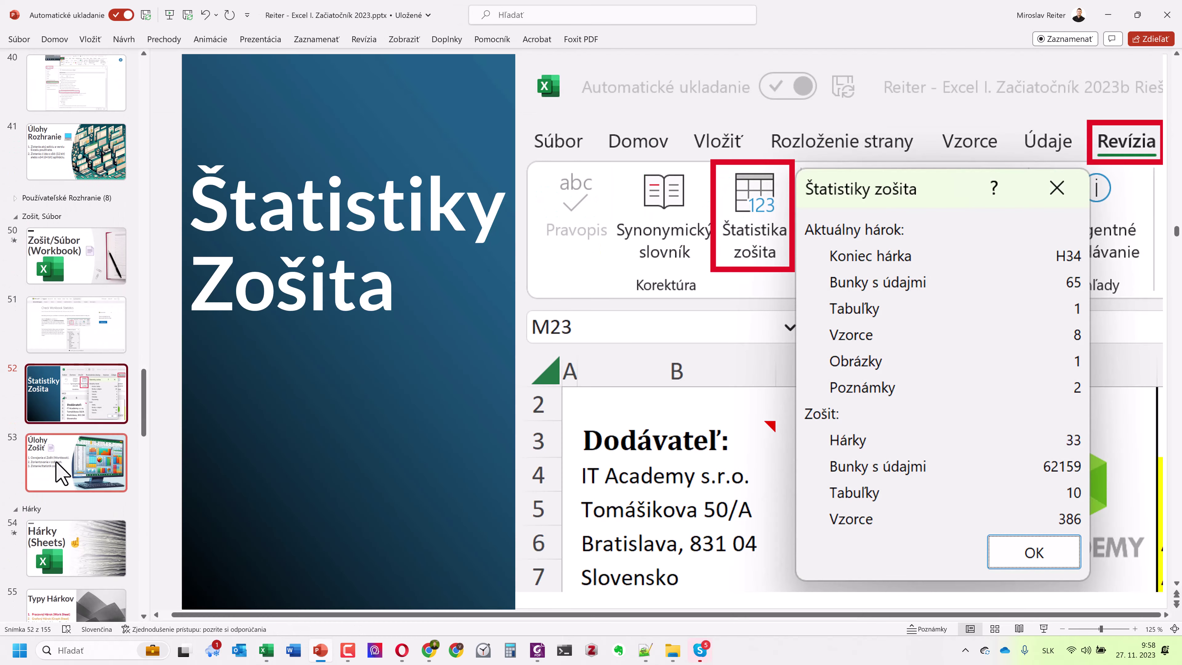
click(58, 466)
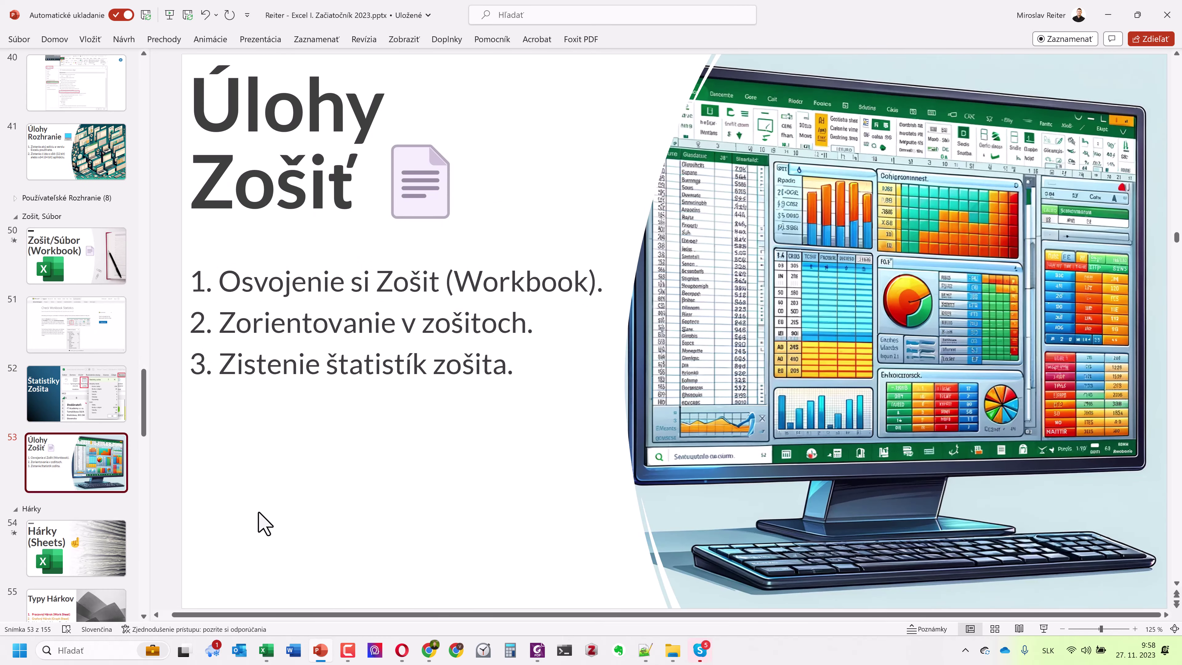